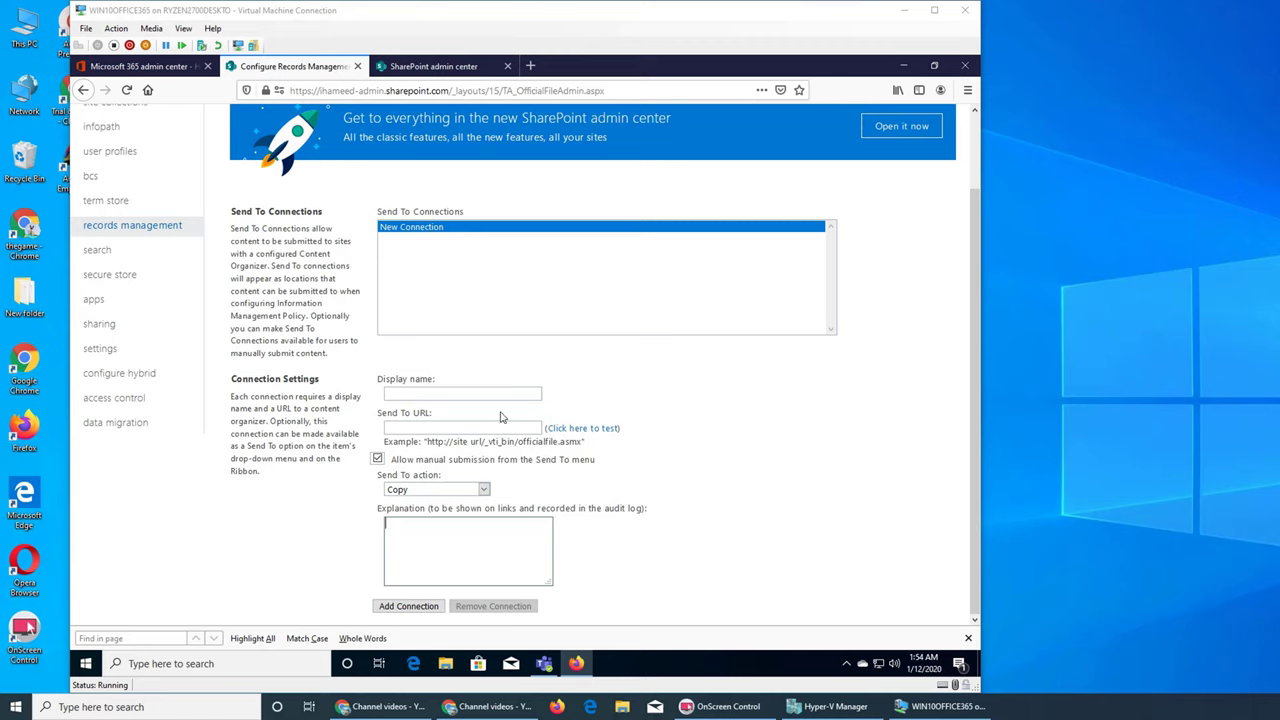
# Open 'search' from the left navigation and review its schema, dictionaries and report links
pyautogui.click(96, 250)
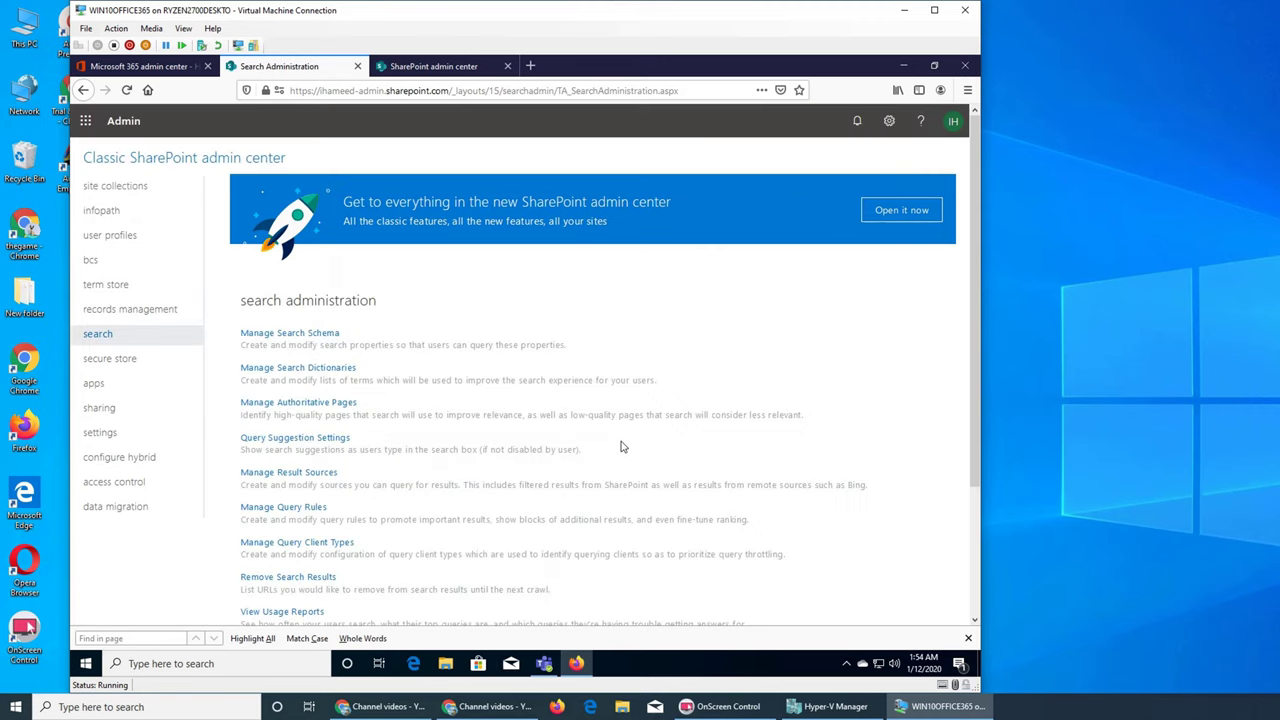
pyautogui.scroll(-3, 620, 447)
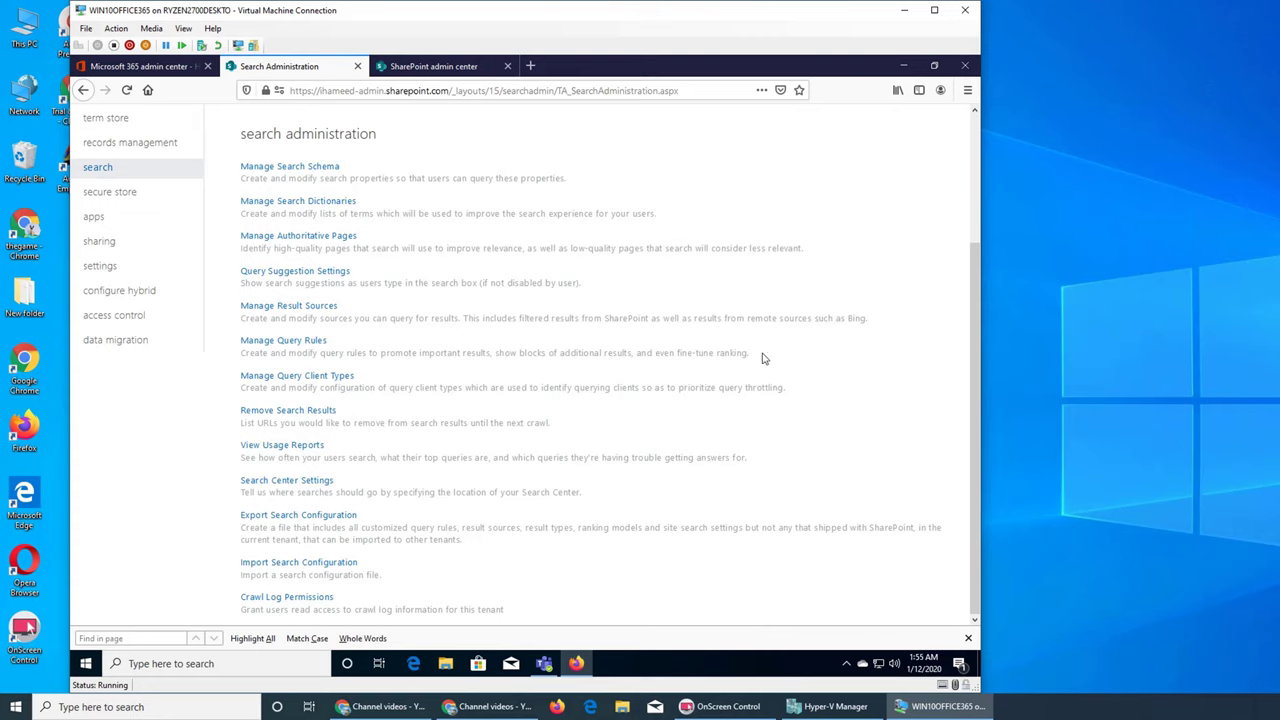
pyautogui.scroll(3, 168, 196)
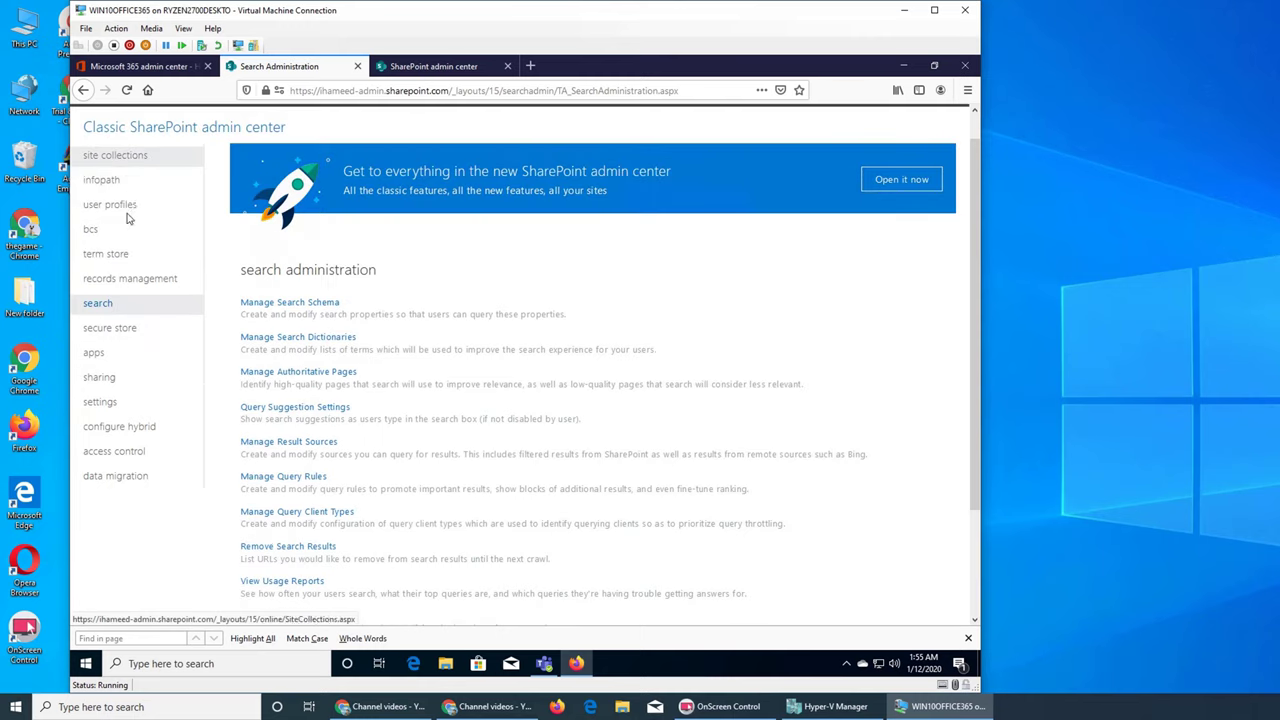
pyautogui.scroll(-3, 516, 383)
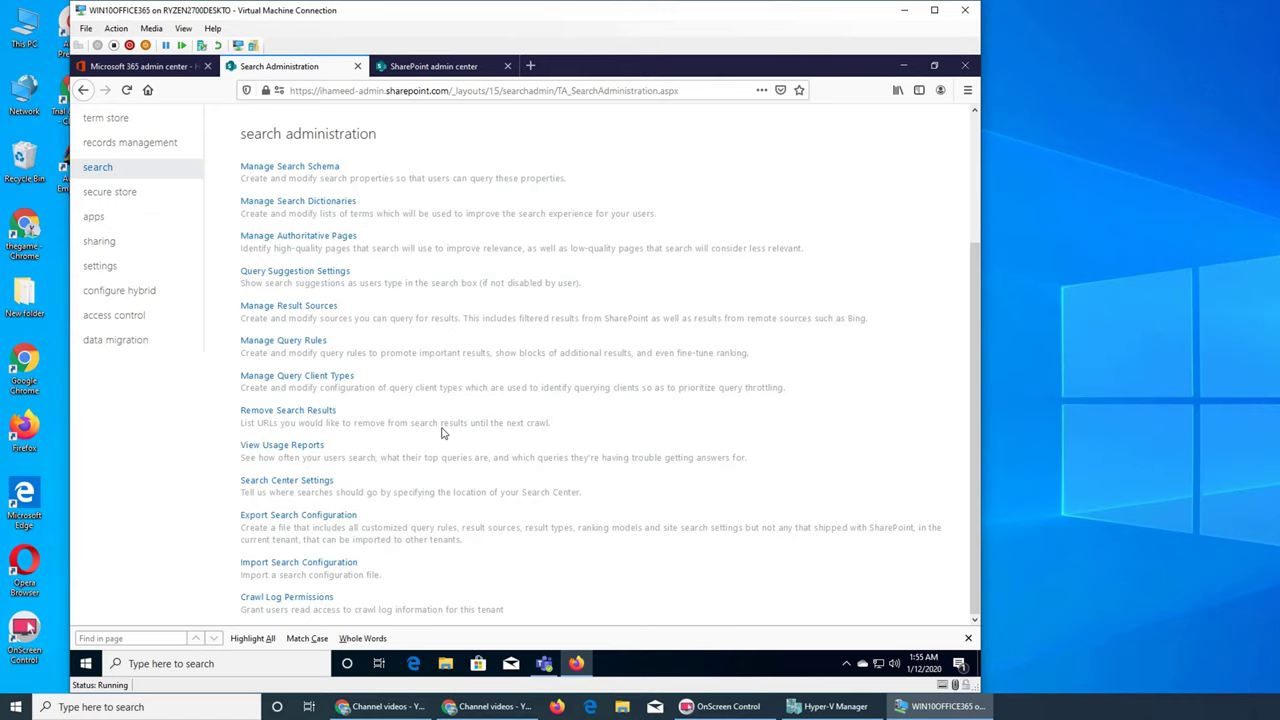
# Open Manage Search Schema and browse the Managed Properties table's types, attributes and crawled-property mappings
pyautogui.click(288, 168)
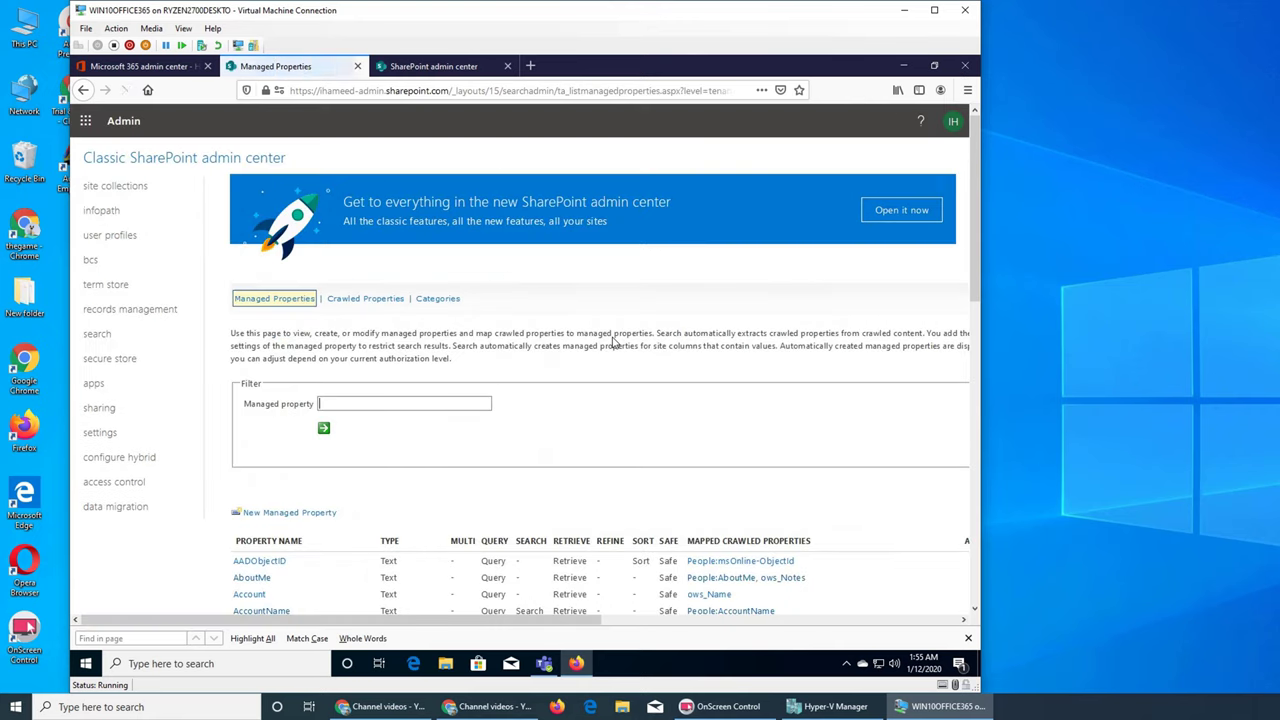
pyautogui.scroll(-3, 612, 356)
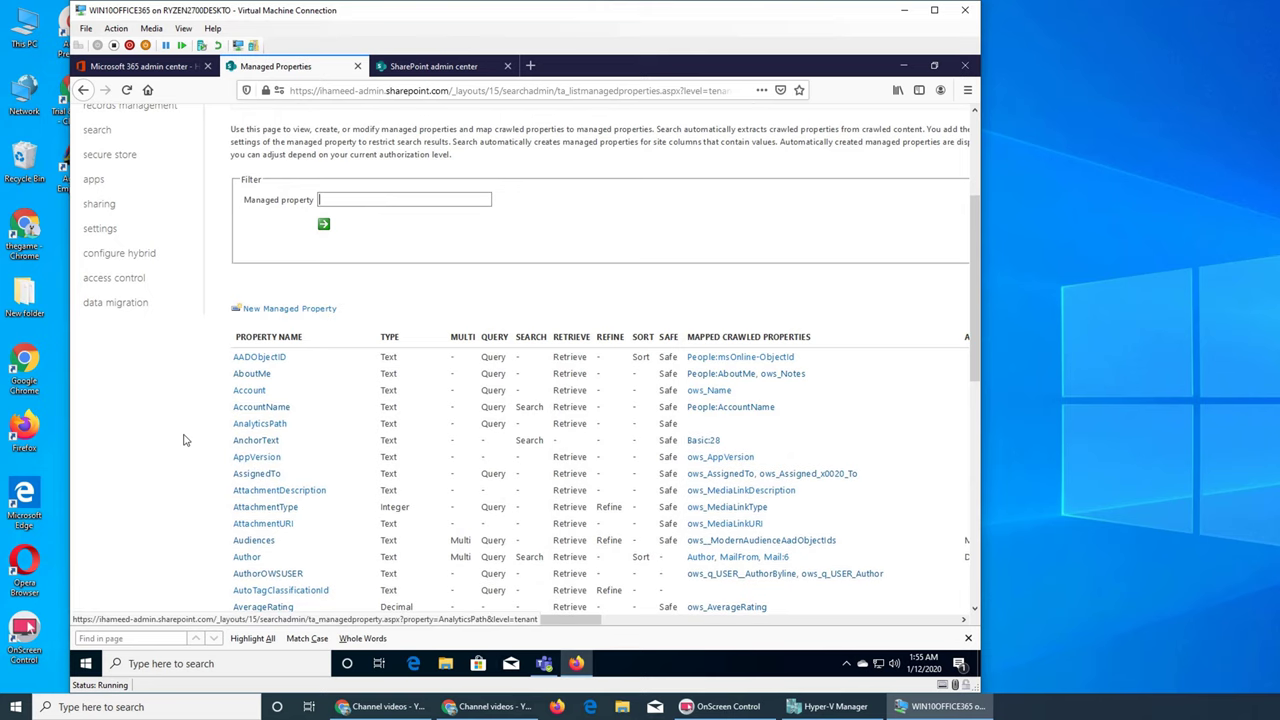
pyautogui.scroll(-1, 191, 437)
pyautogui.scroll(-3, 196, 440)
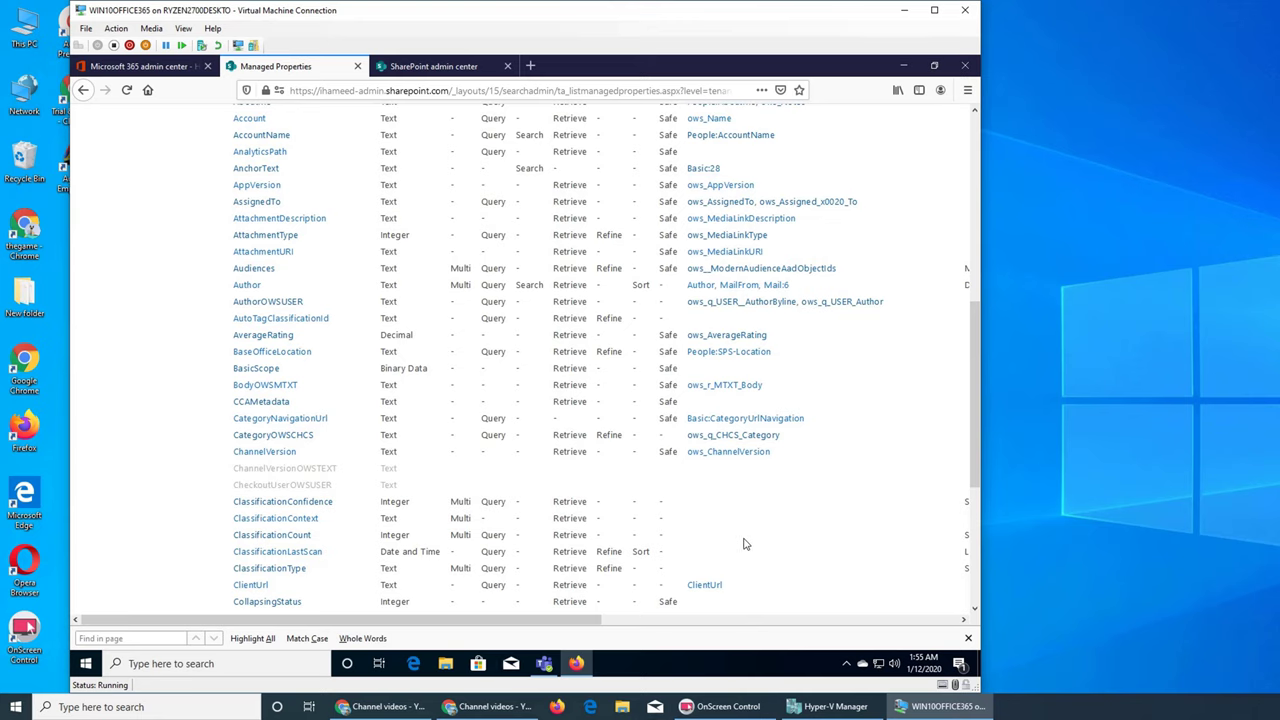
pyautogui.scroll(-3, 745, 544)
pyautogui.scroll(-3, 748, 543)
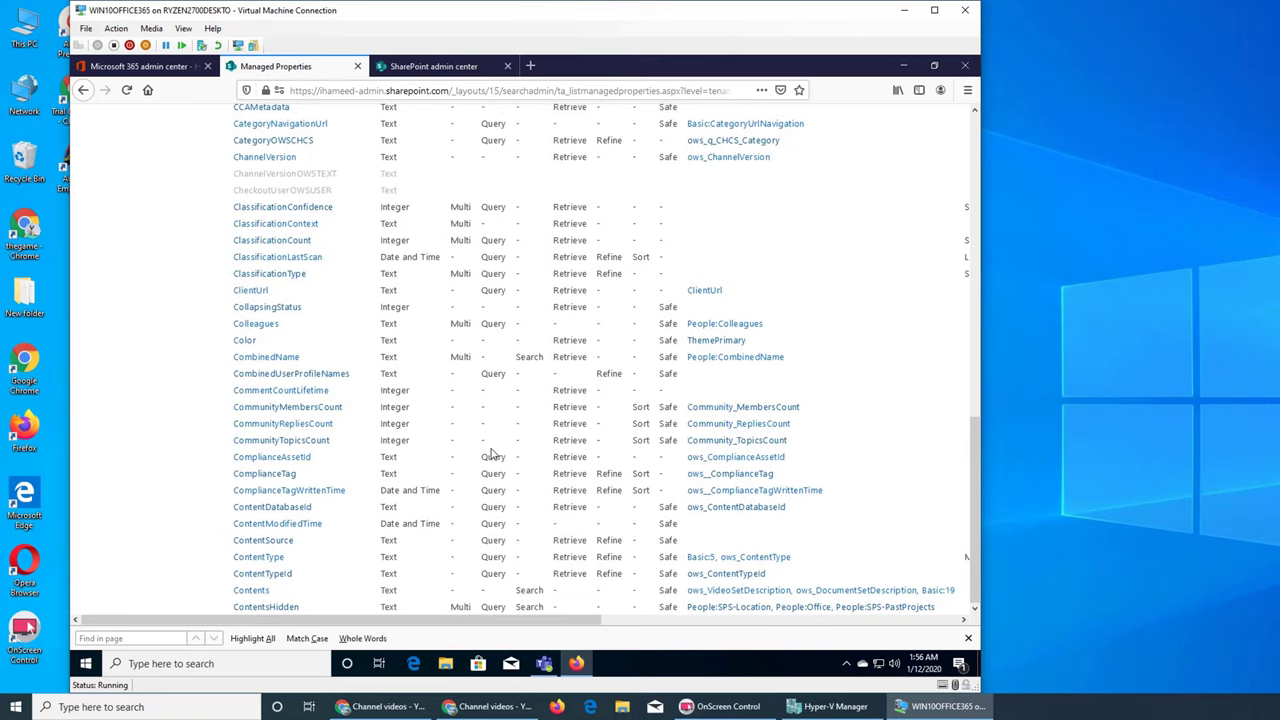
pyautogui.scroll(5, 490, 455)
pyautogui.scroll(5, 490, 457)
pyautogui.scroll(-5, 490, 460)
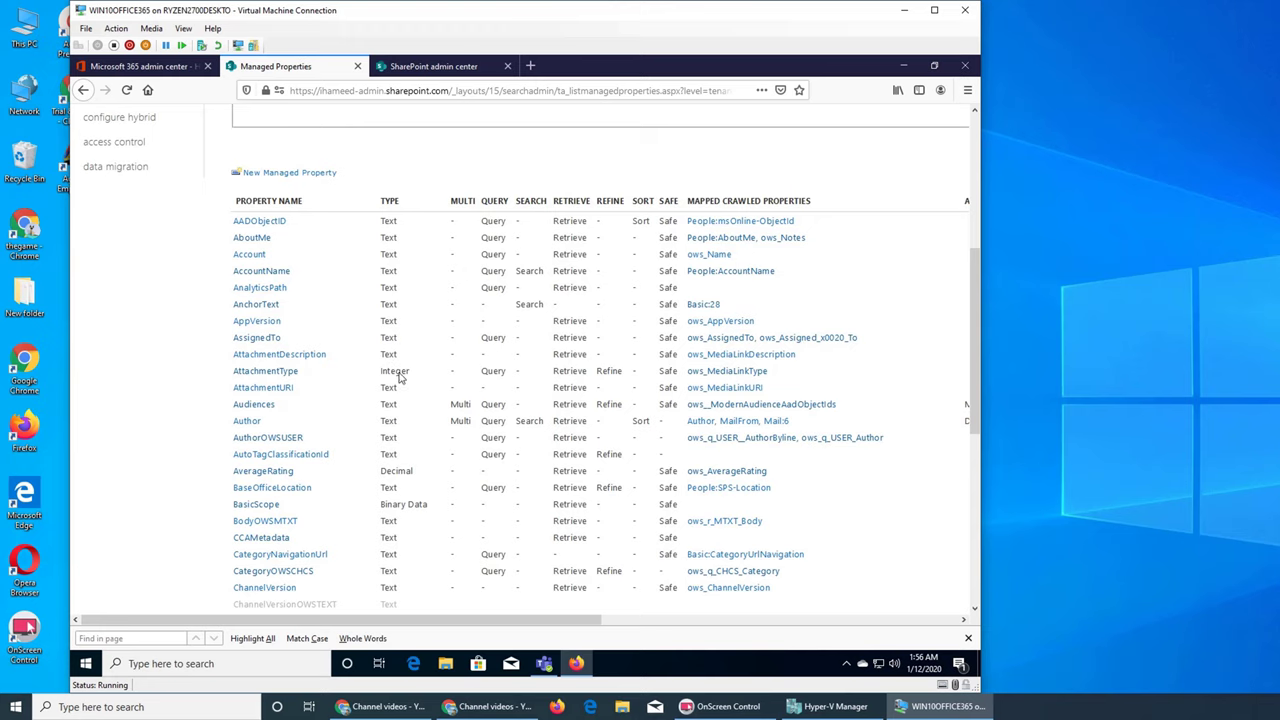
pyautogui.scroll(5, 400, 375)
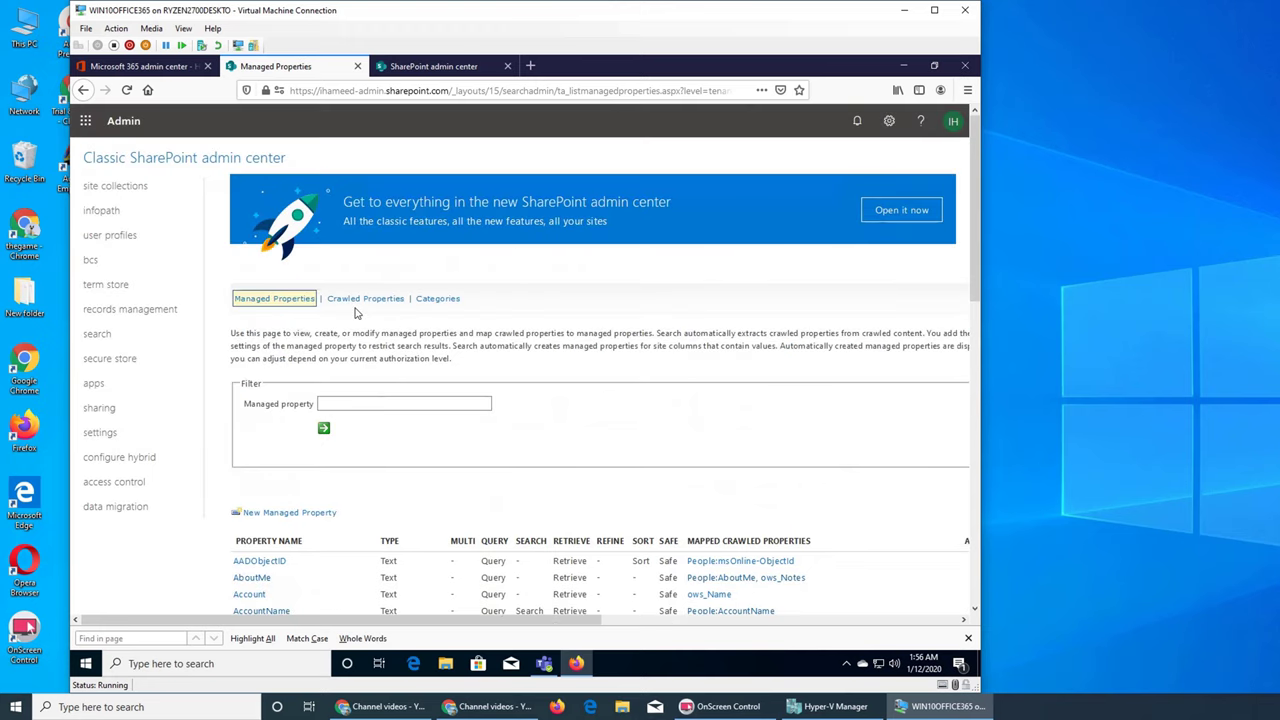
# Browse the Crawled Properties list, including People fields and their mapped managed properties
pyautogui.click(353, 303)
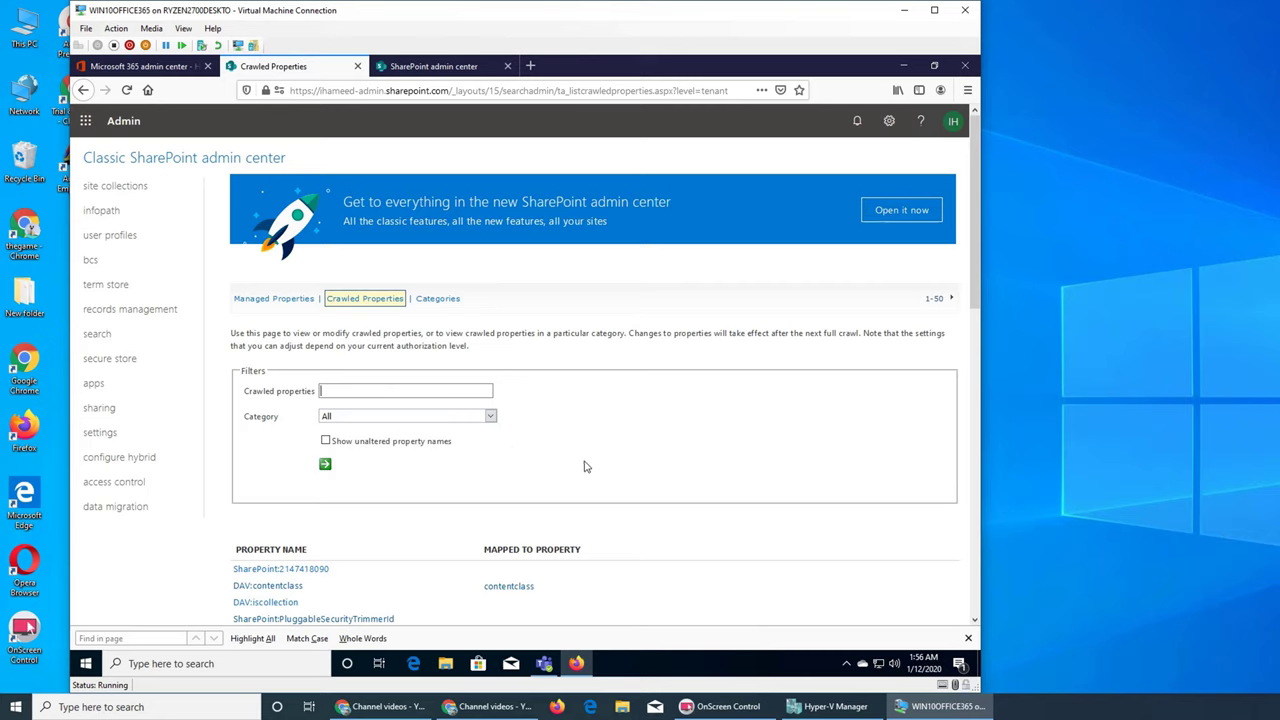
pyautogui.scroll(-2, 586, 467)
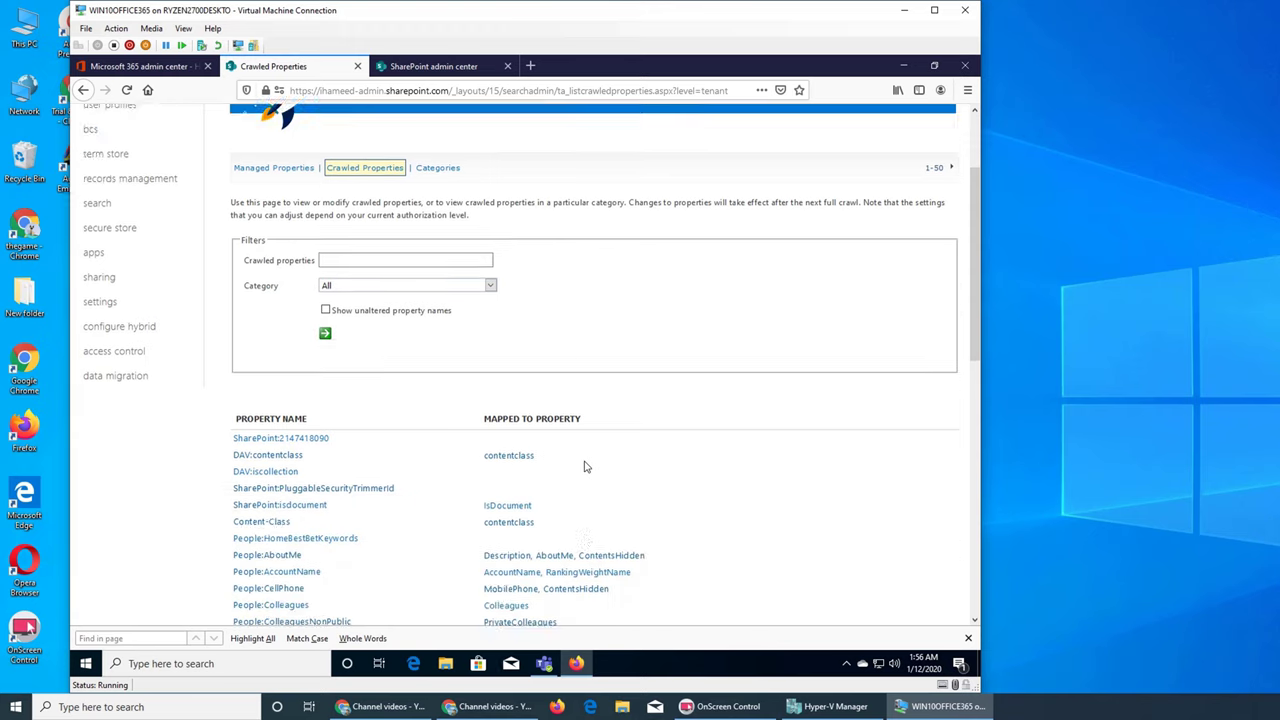
pyautogui.scroll(-2, 586, 467)
pyautogui.scroll(-2, 586, 467)
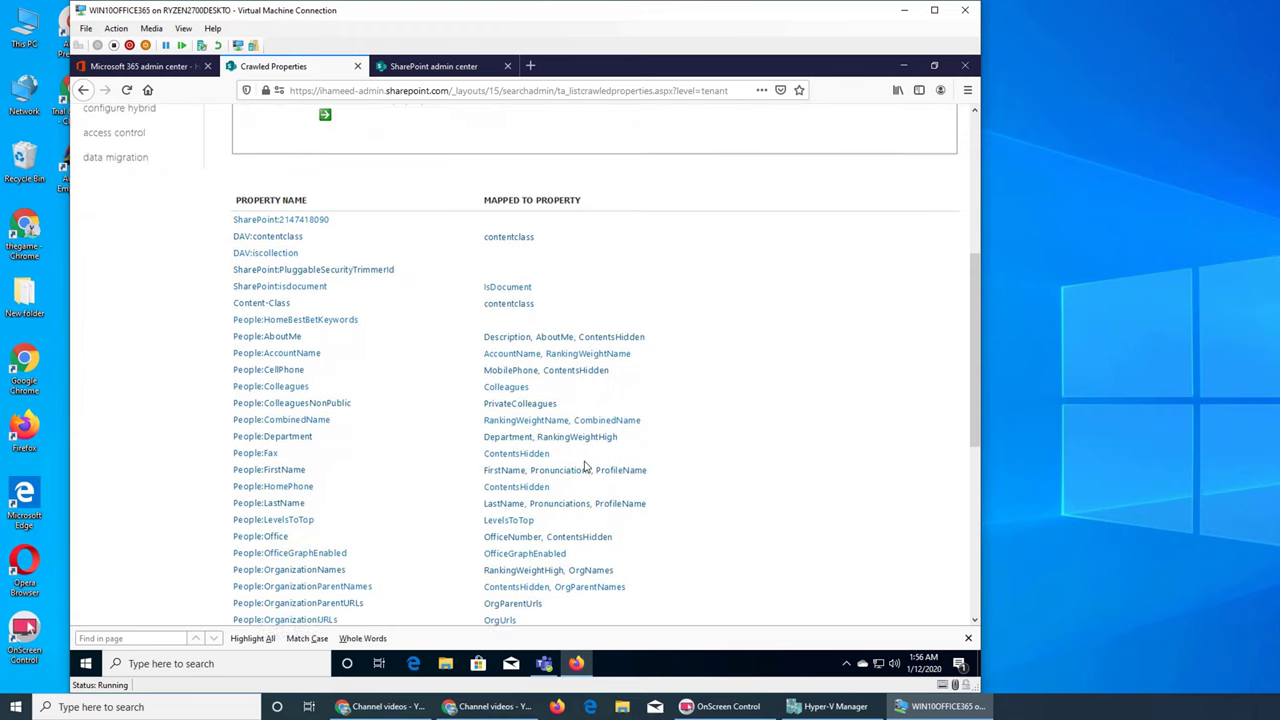
pyautogui.scroll(-2, 586, 467)
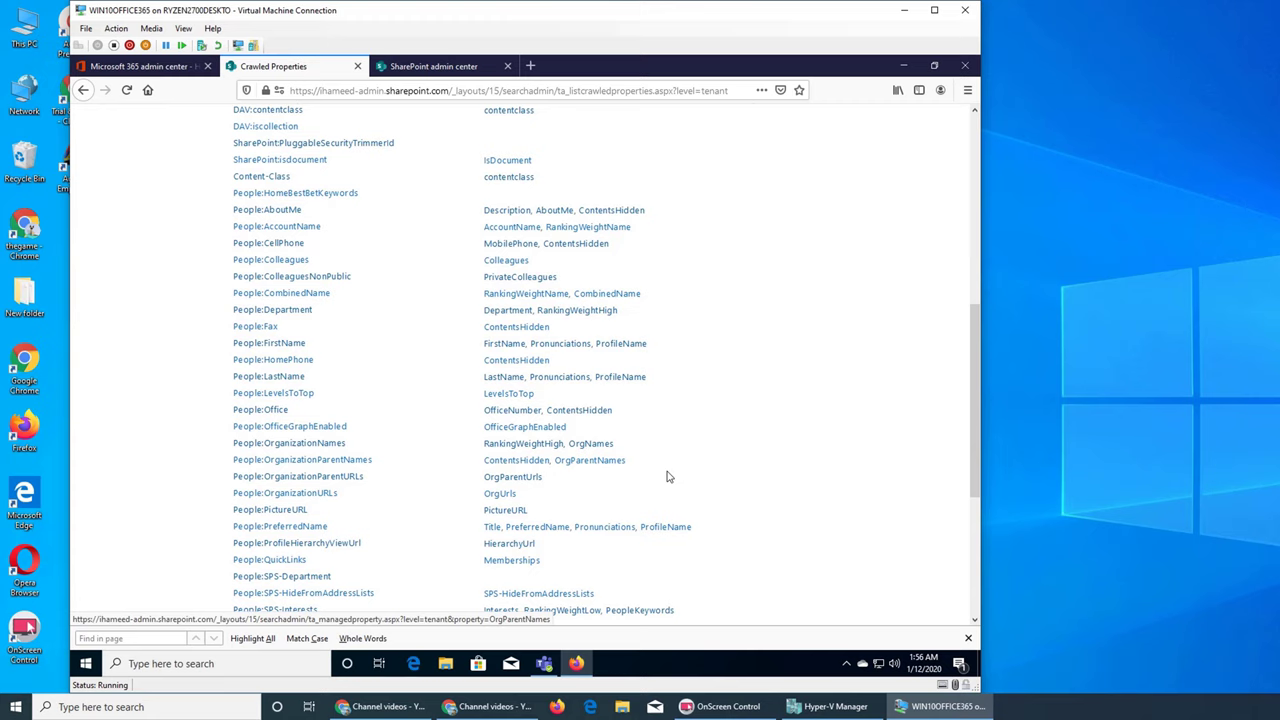
pyautogui.scroll(-2, 424, 444)
pyautogui.scroll(-2, 424, 446)
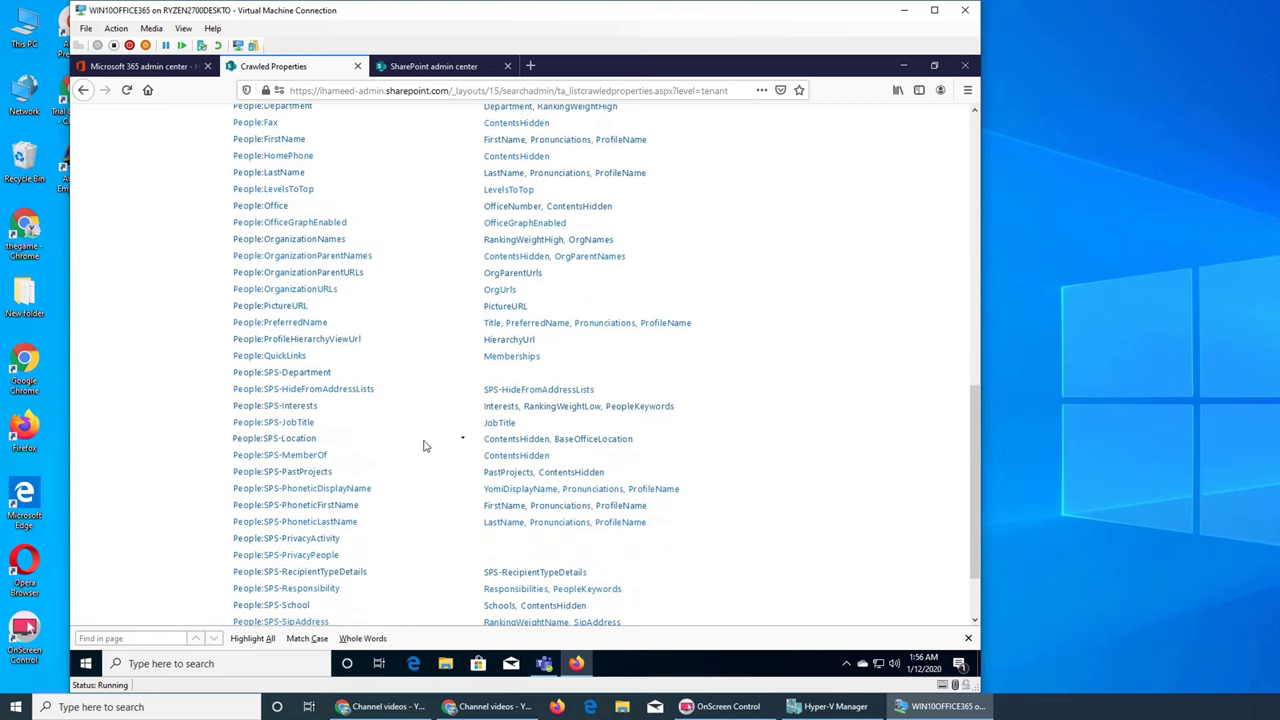
pyautogui.scroll(-2, 424, 446)
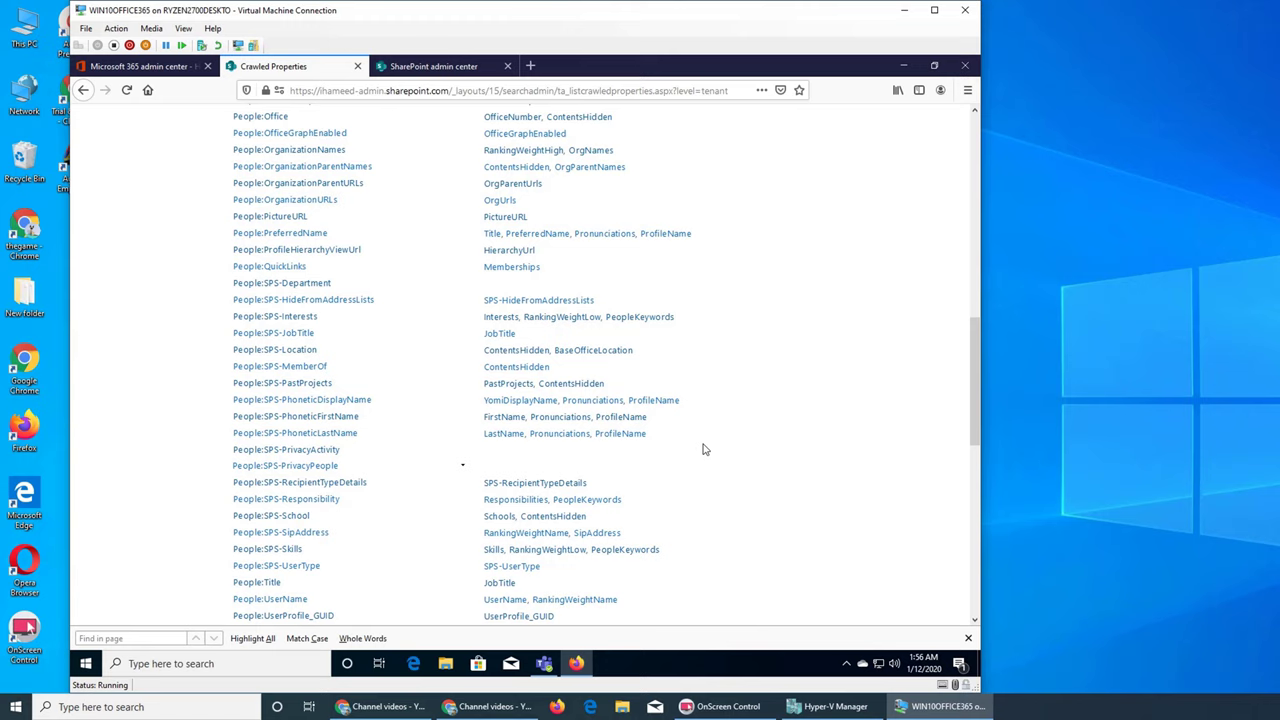
pyautogui.scroll(-5, 703, 449)
pyautogui.scroll(10, 700, 452)
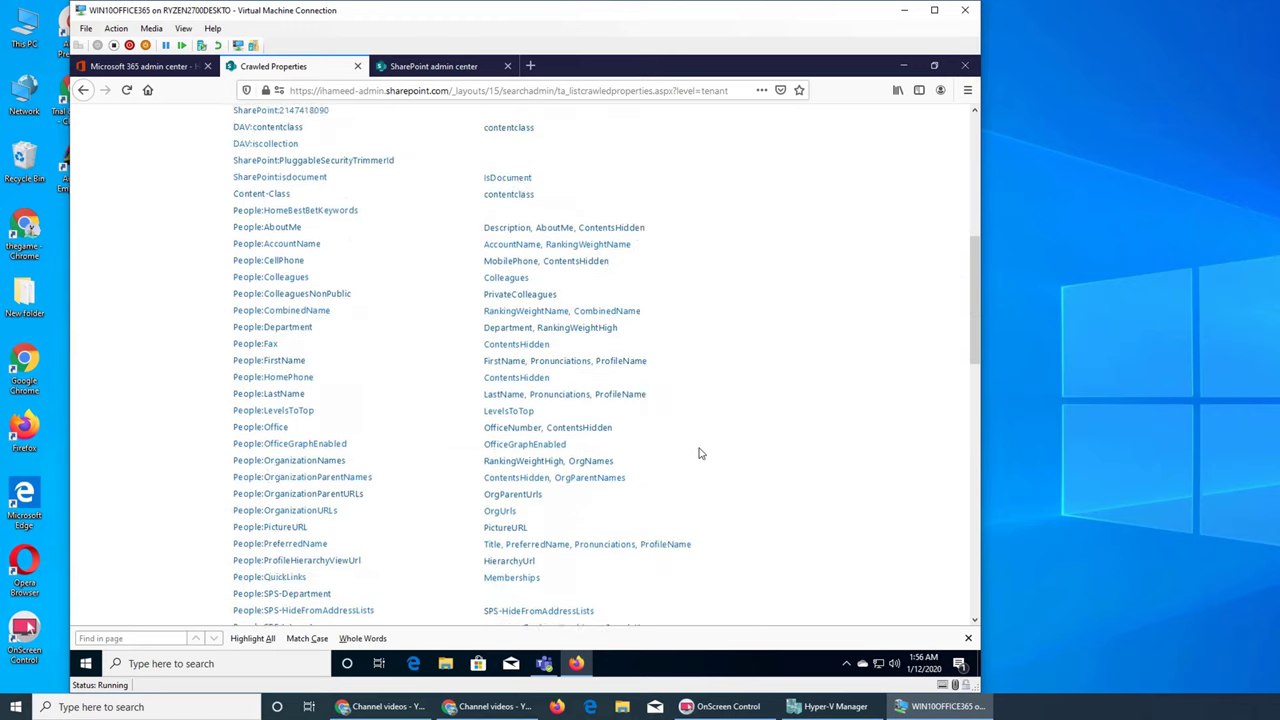
pyautogui.scroll(5, 700, 453)
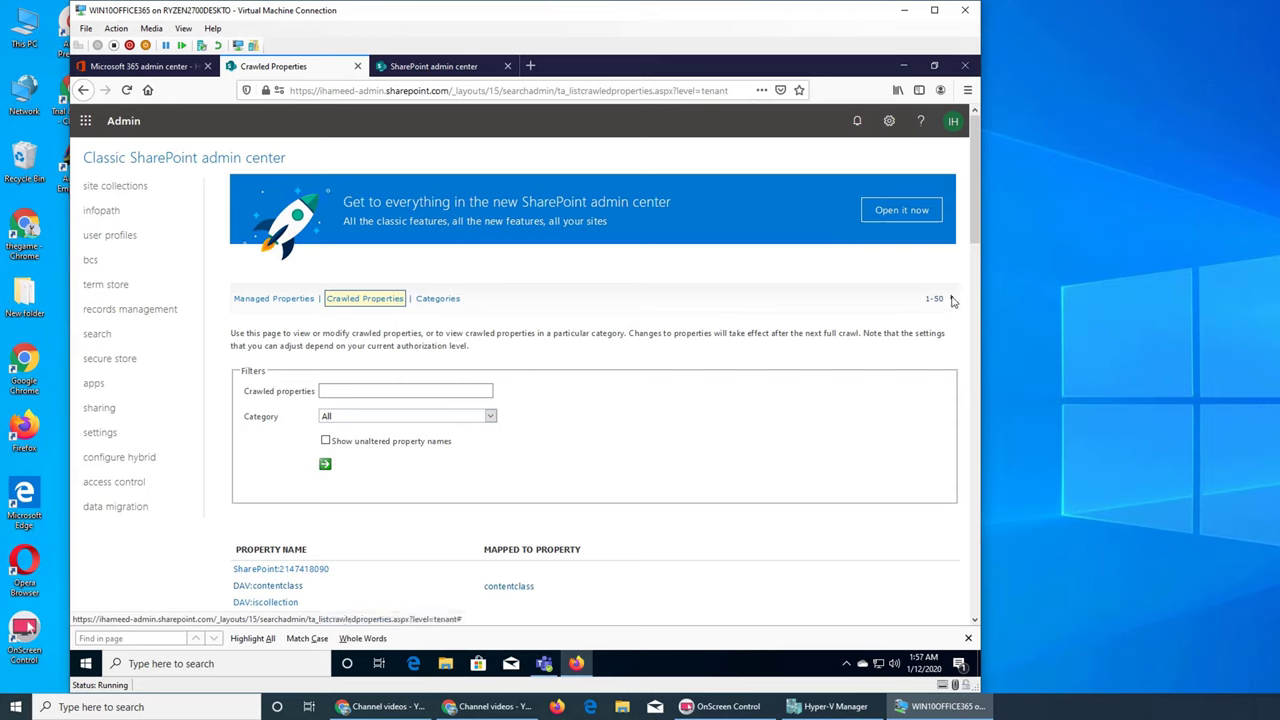
# Go back to the Managed Properties list and glance through it
pyautogui.rightClick(608, 334)
pyautogui.click(622, 347)
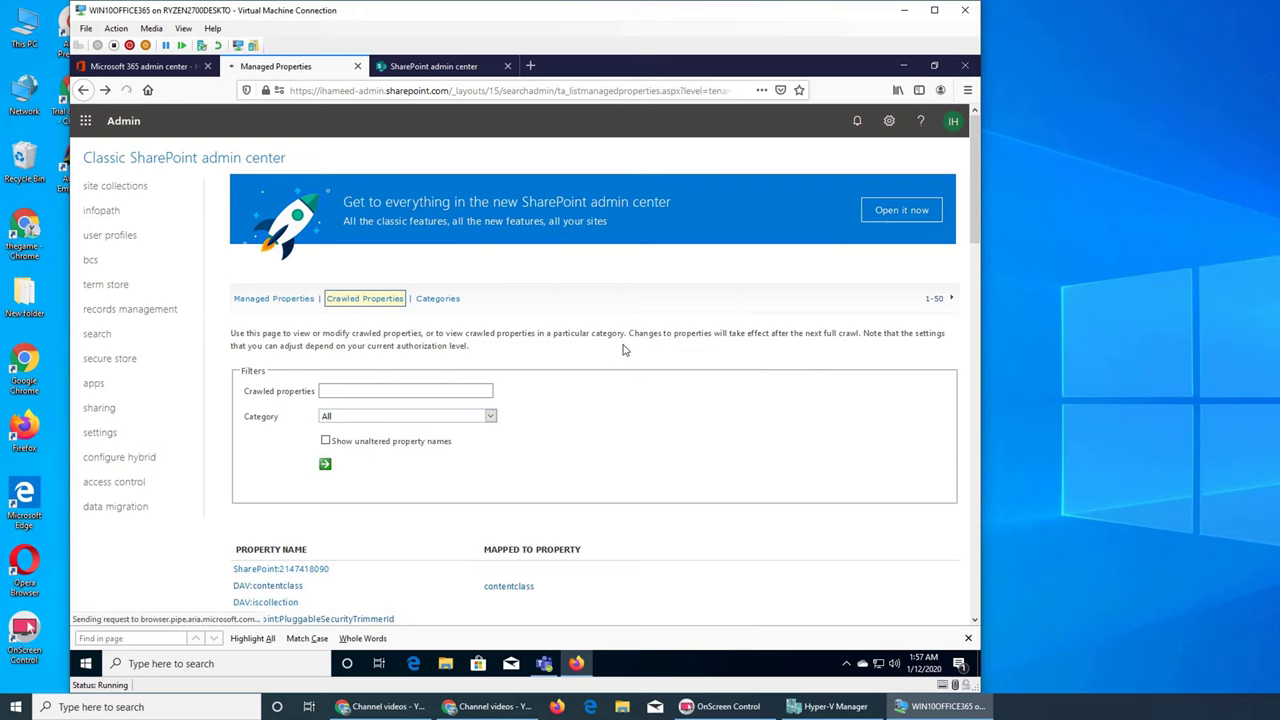
pyautogui.scroll(-3, 688, 355)
pyautogui.scroll(-2, 688, 355)
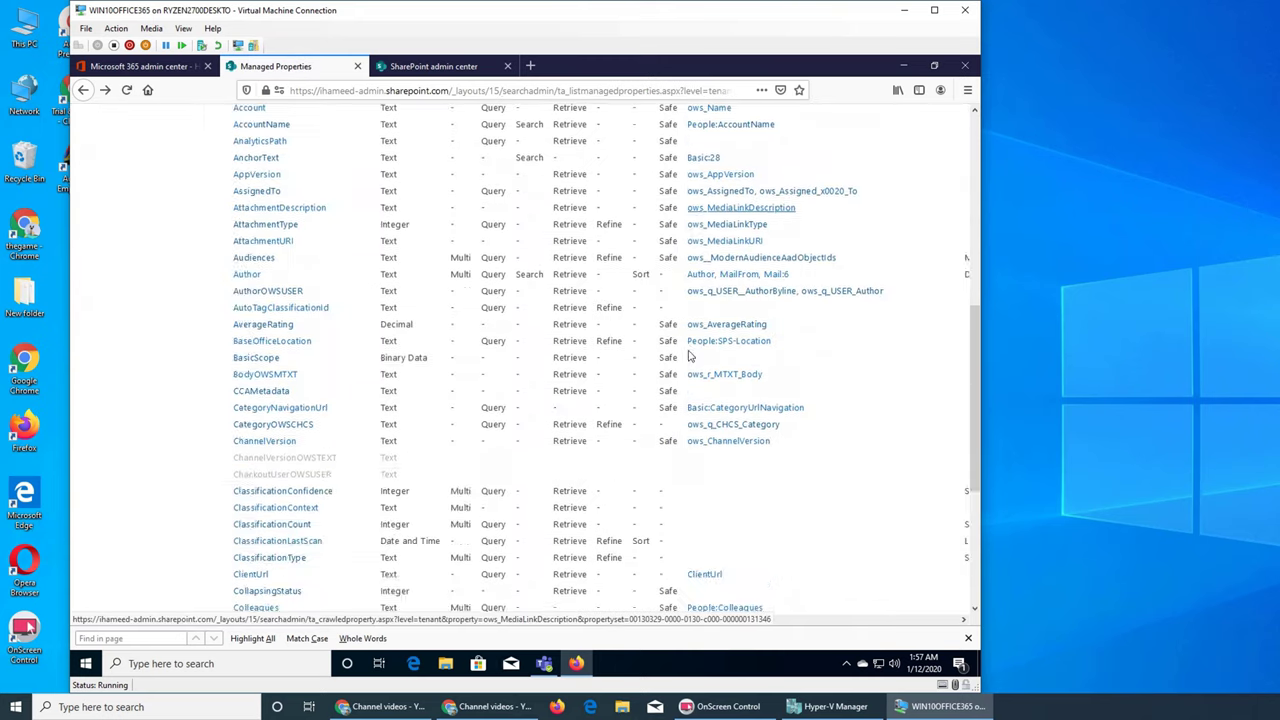
pyautogui.scroll(-3, 688, 355)
pyautogui.scroll(3, 688, 355)
pyautogui.scroll(5, 621, 338)
# Return to search administration, view Manage Search Dictionaries, then navigate back
pyautogui.rightClick(621, 338)
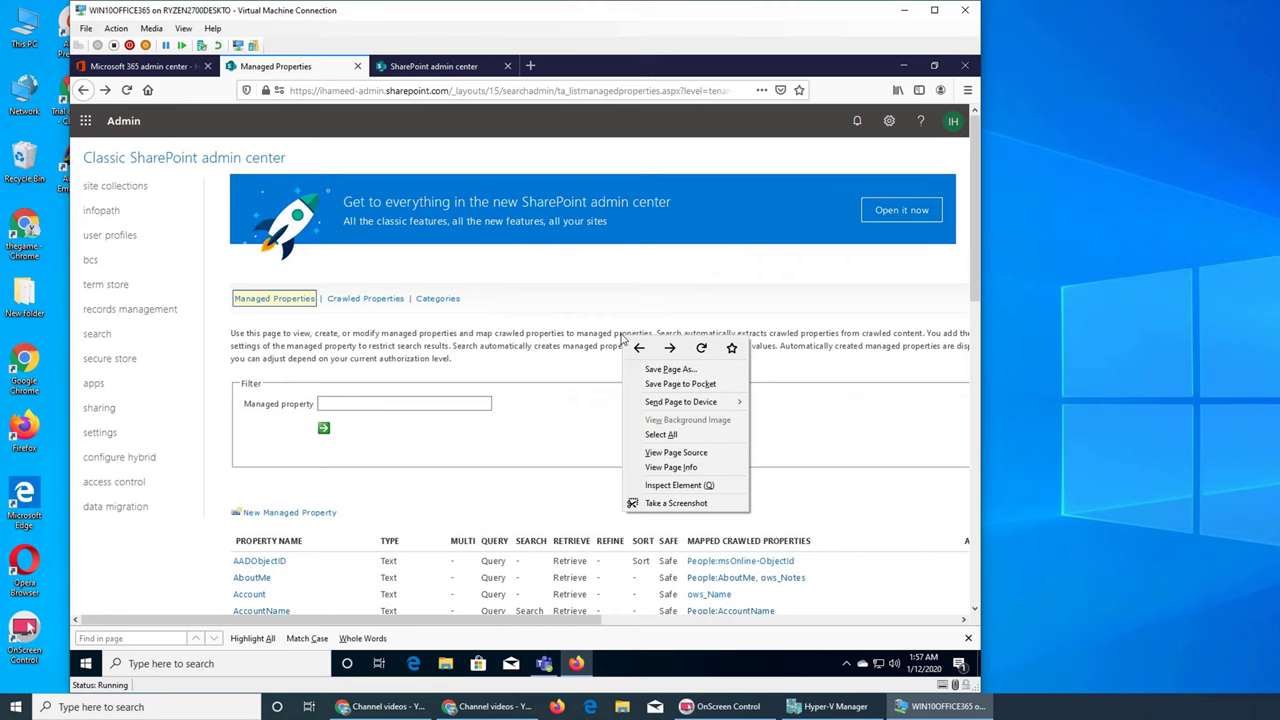
pyautogui.click(638, 347)
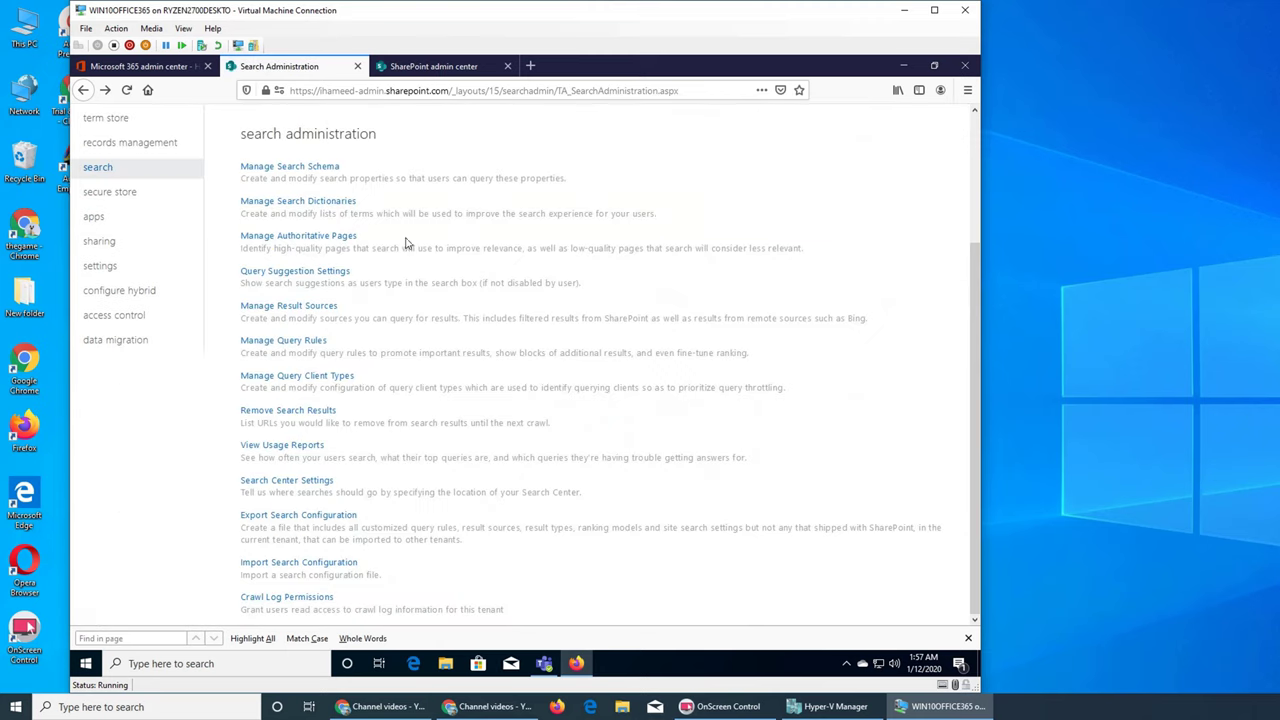
pyautogui.click(305, 210)
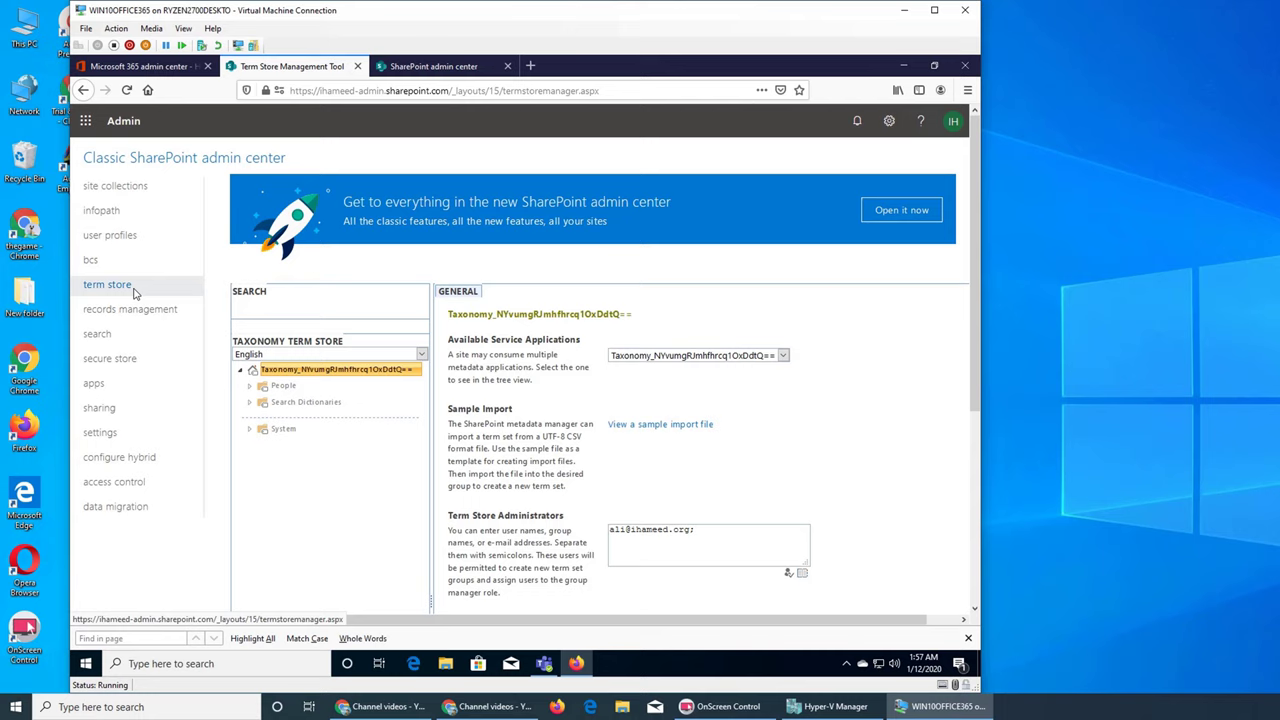
pyautogui.rightClick(368, 157)
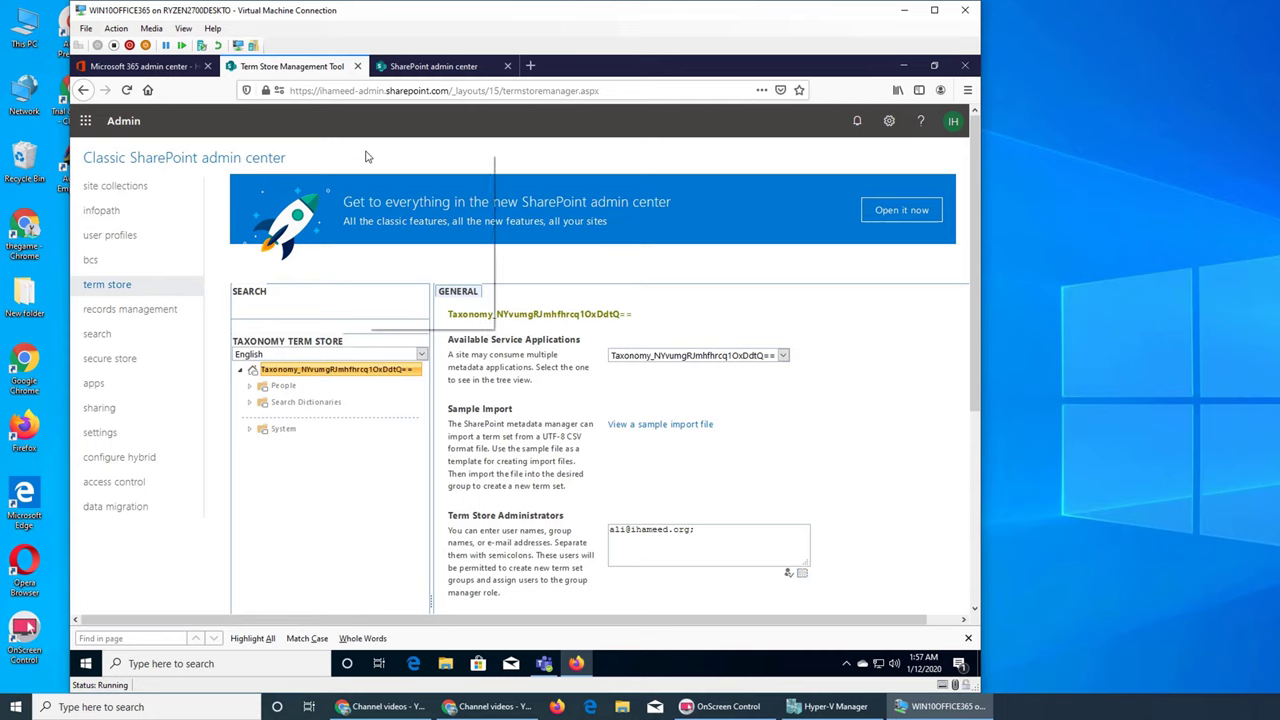
pyautogui.click(380, 166)
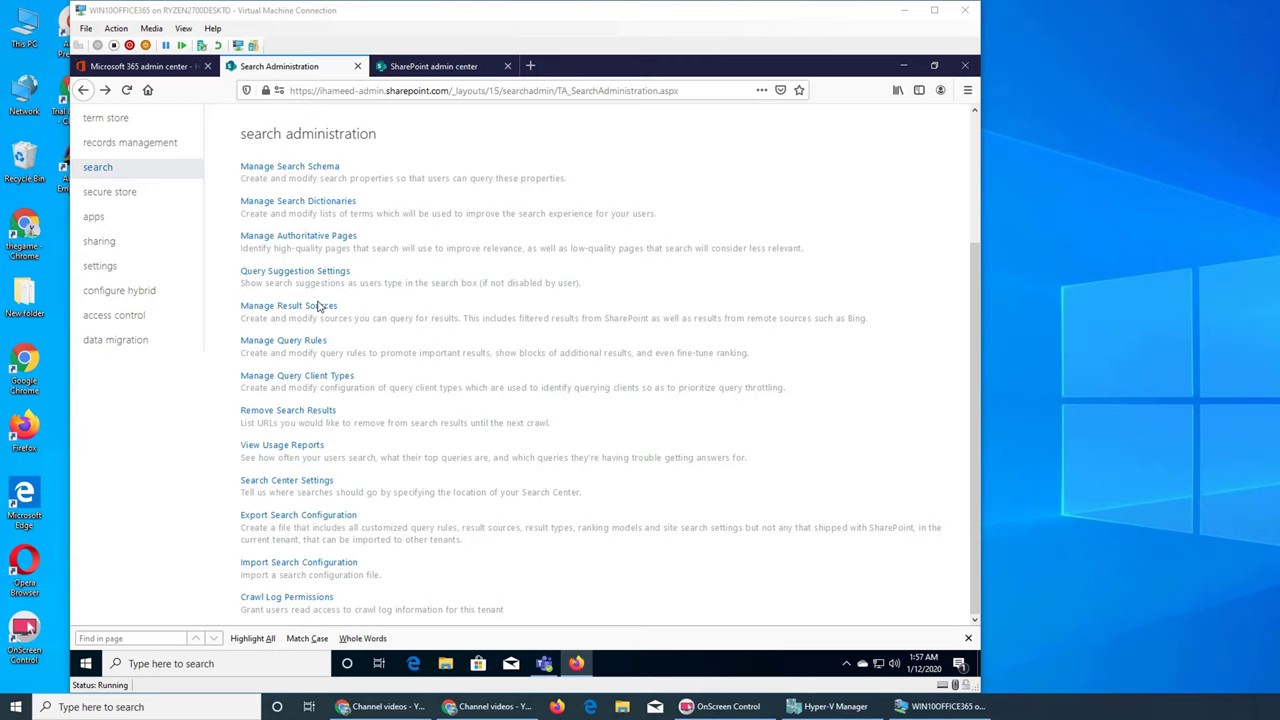
pyautogui.click(291, 447)
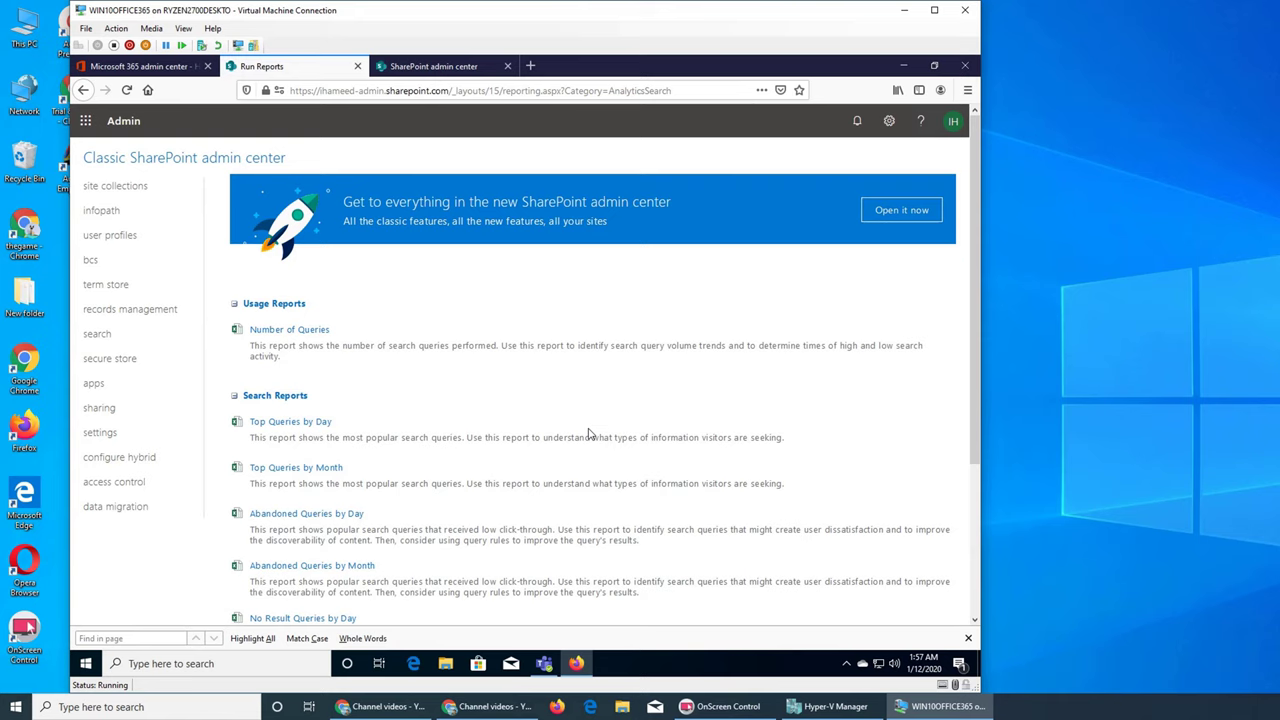
pyautogui.scroll(-4, 588, 433)
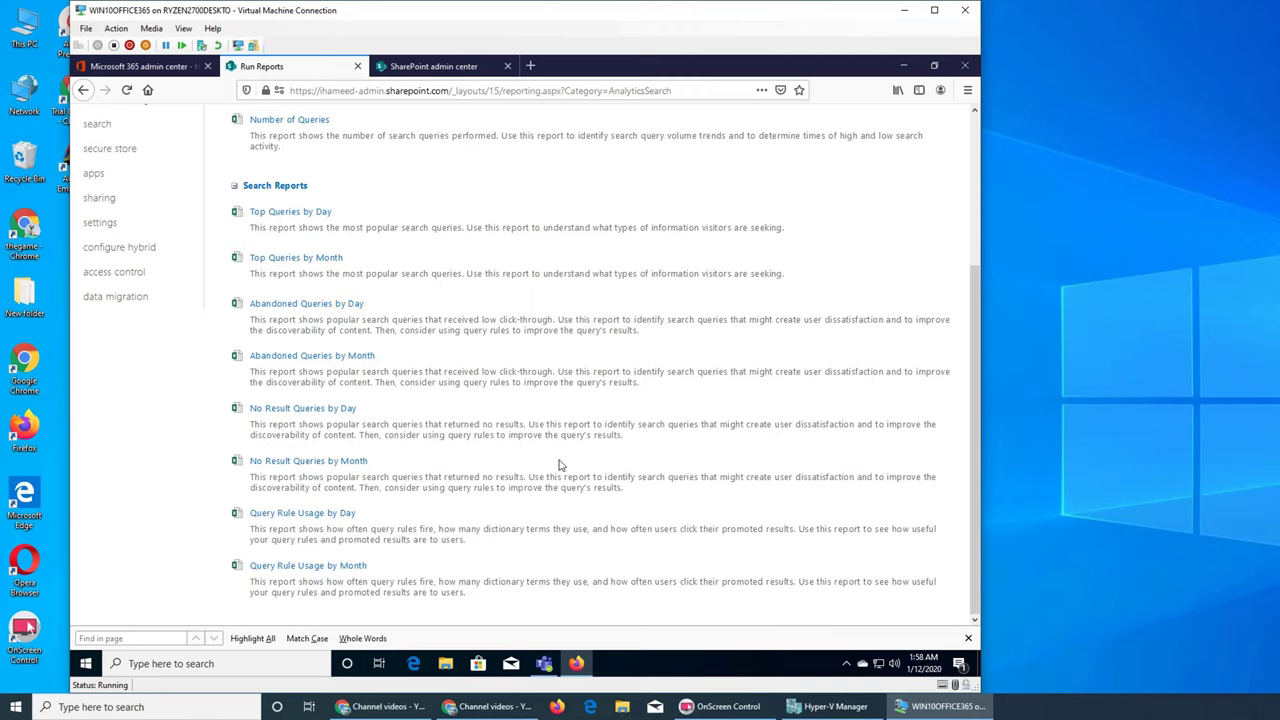
pyautogui.scroll(5, 557, 462)
pyautogui.rightClick(398, 319)
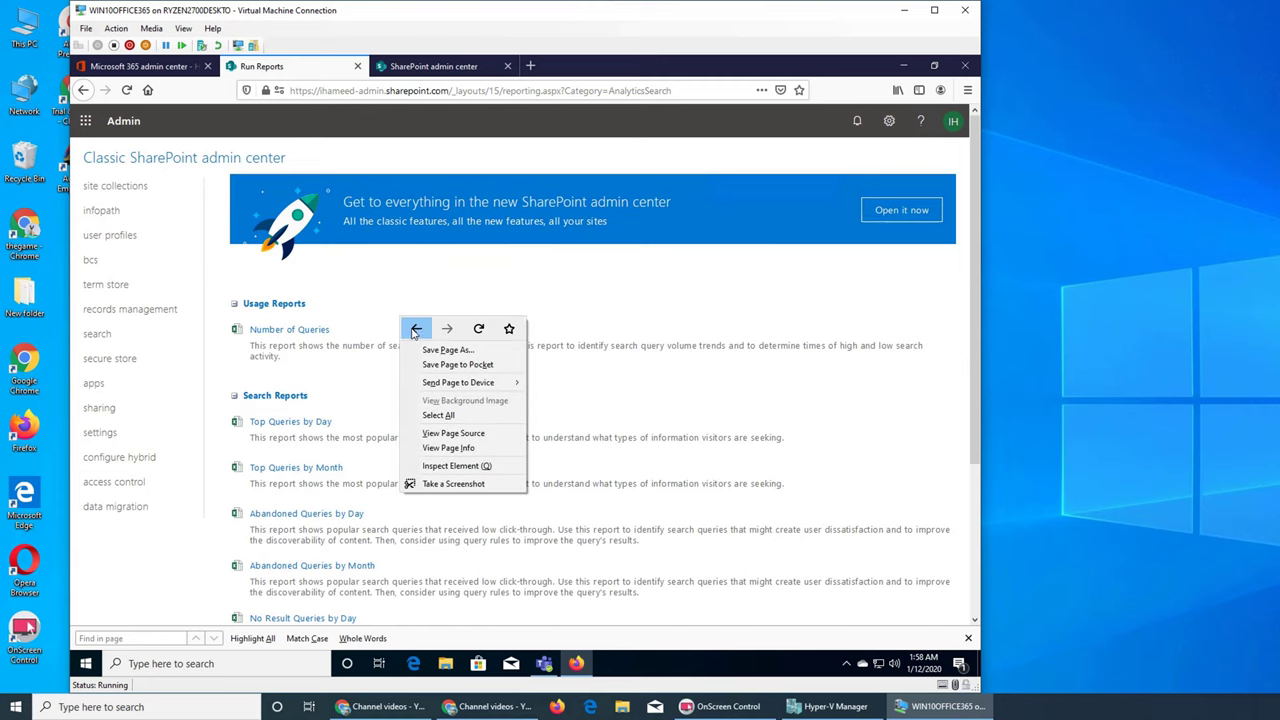
pyautogui.click(415, 334)
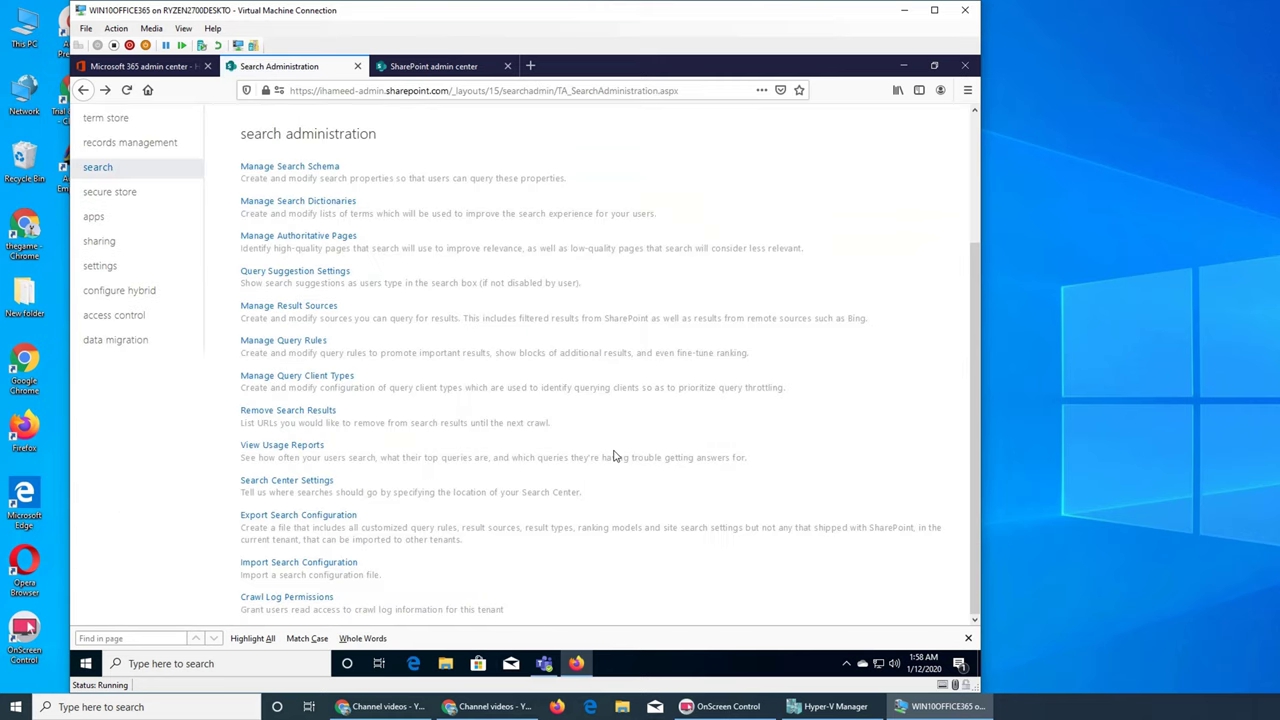
pyautogui.click(318, 481)
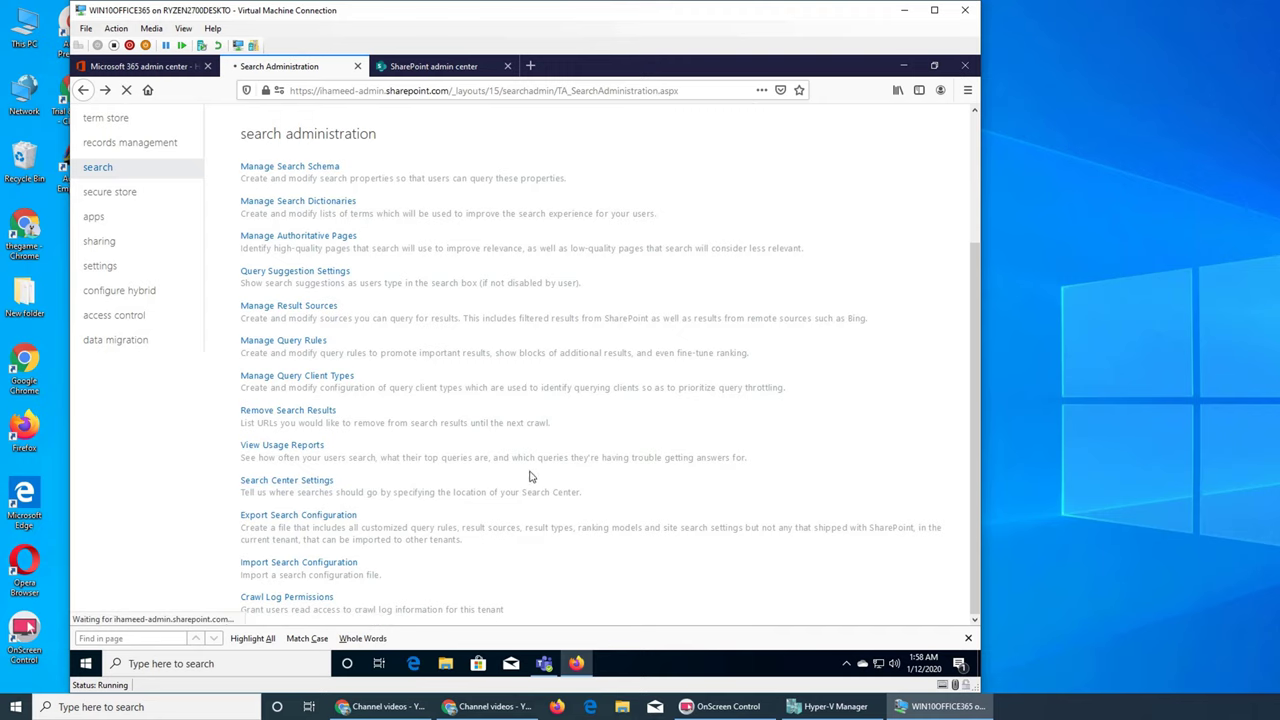
pyautogui.scroll(-3, 715, 455)
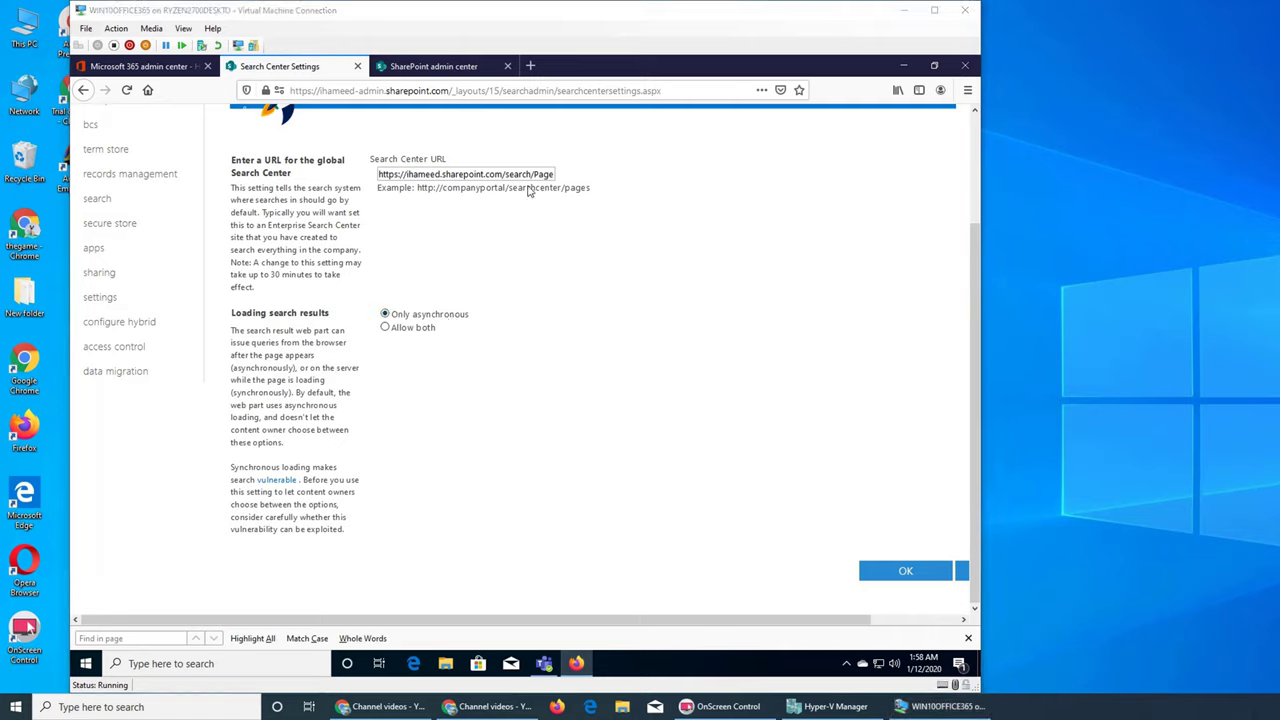
pyautogui.rightClick(527, 306)
pyautogui.click(544, 318)
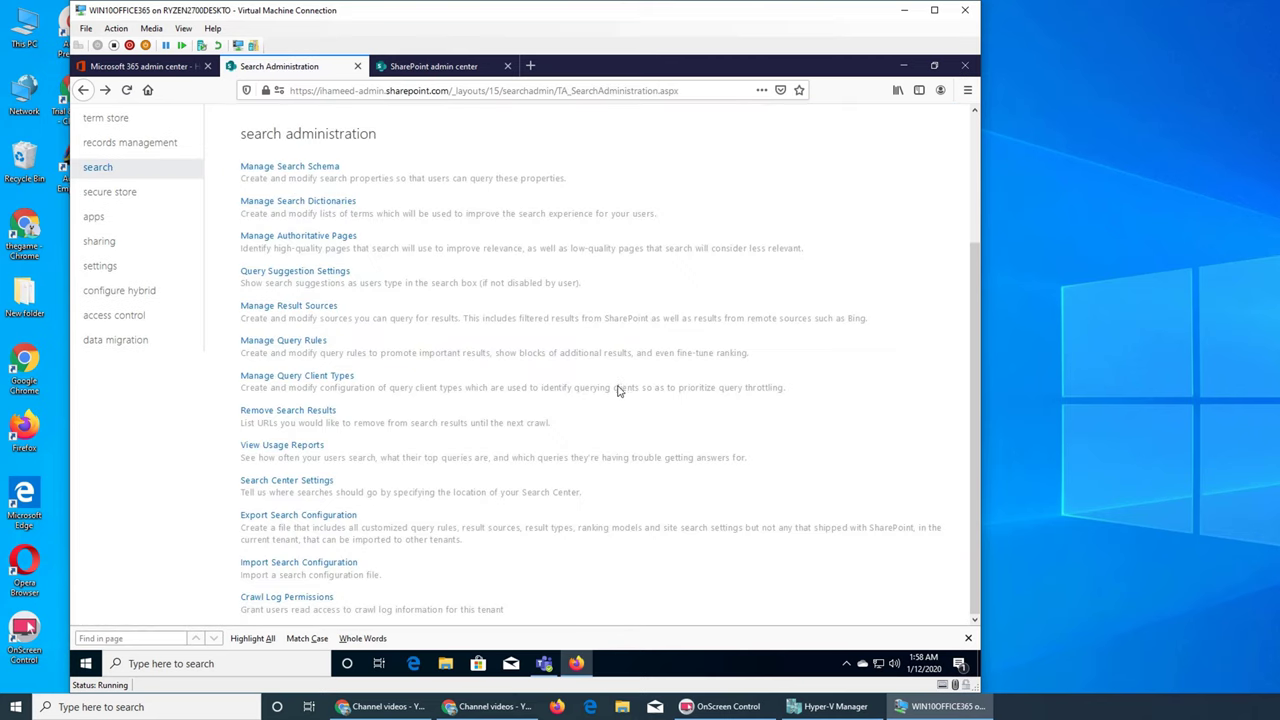
pyautogui.rightClick(436, 521)
pyautogui.click(432, 548)
pyautogui.click(303, 600)
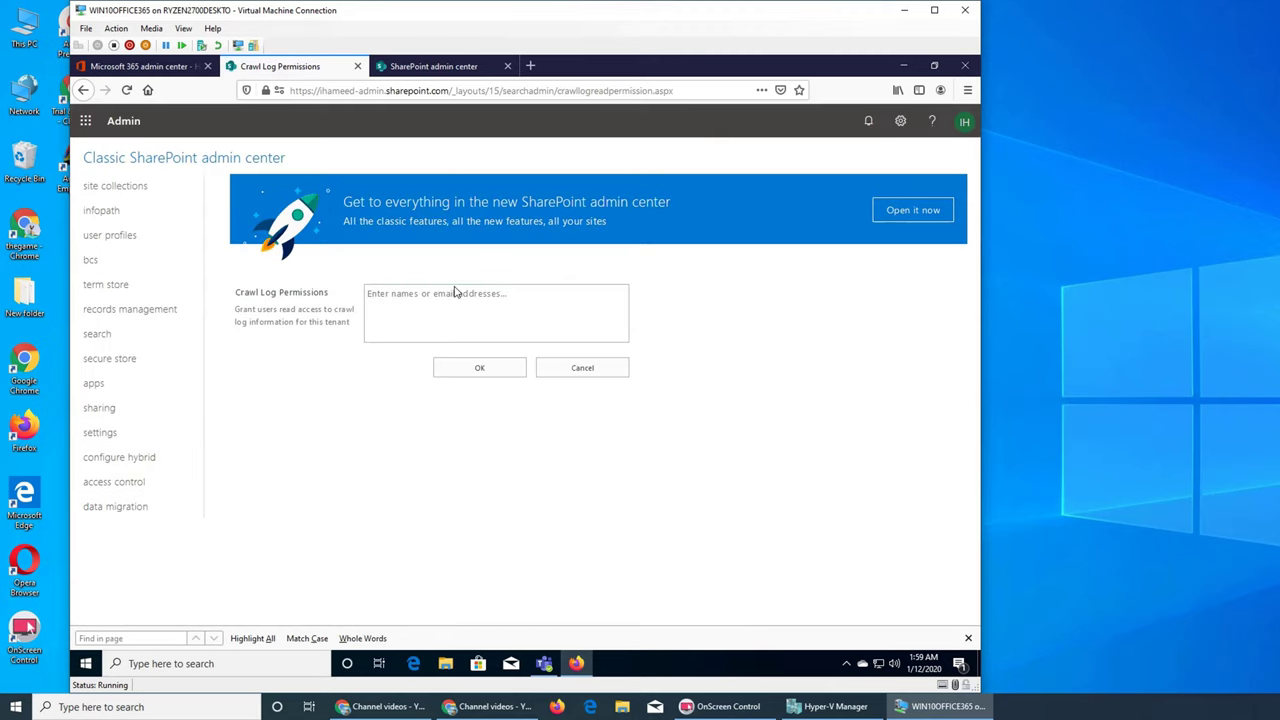
pyautogui.click(431, 305)
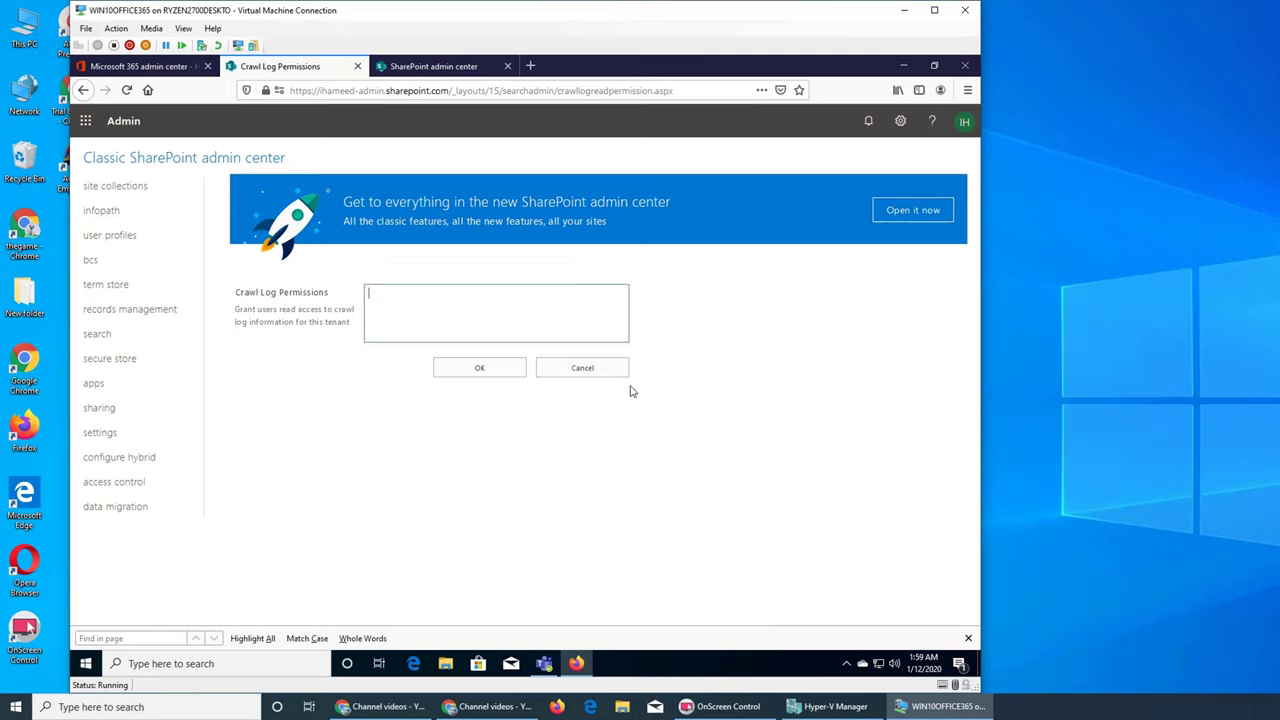
pyautogui.click(595, 377)
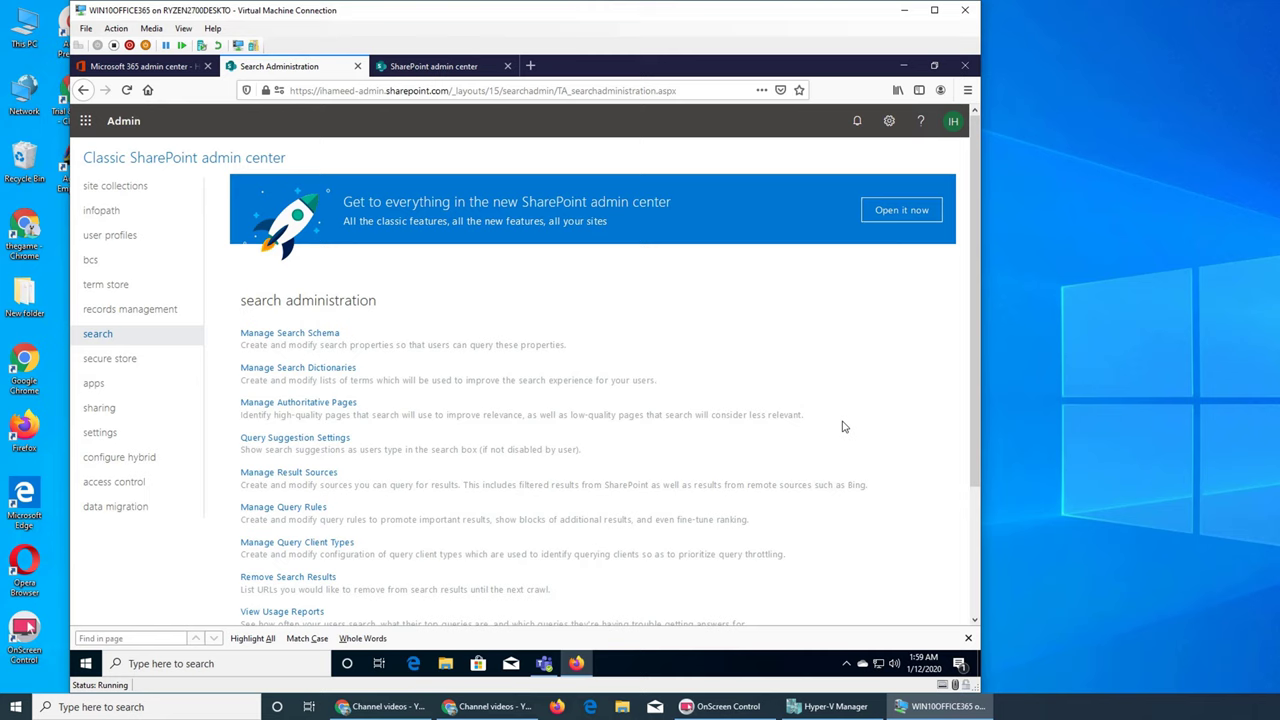
pyautogui.scroll(-3, 835, 440)
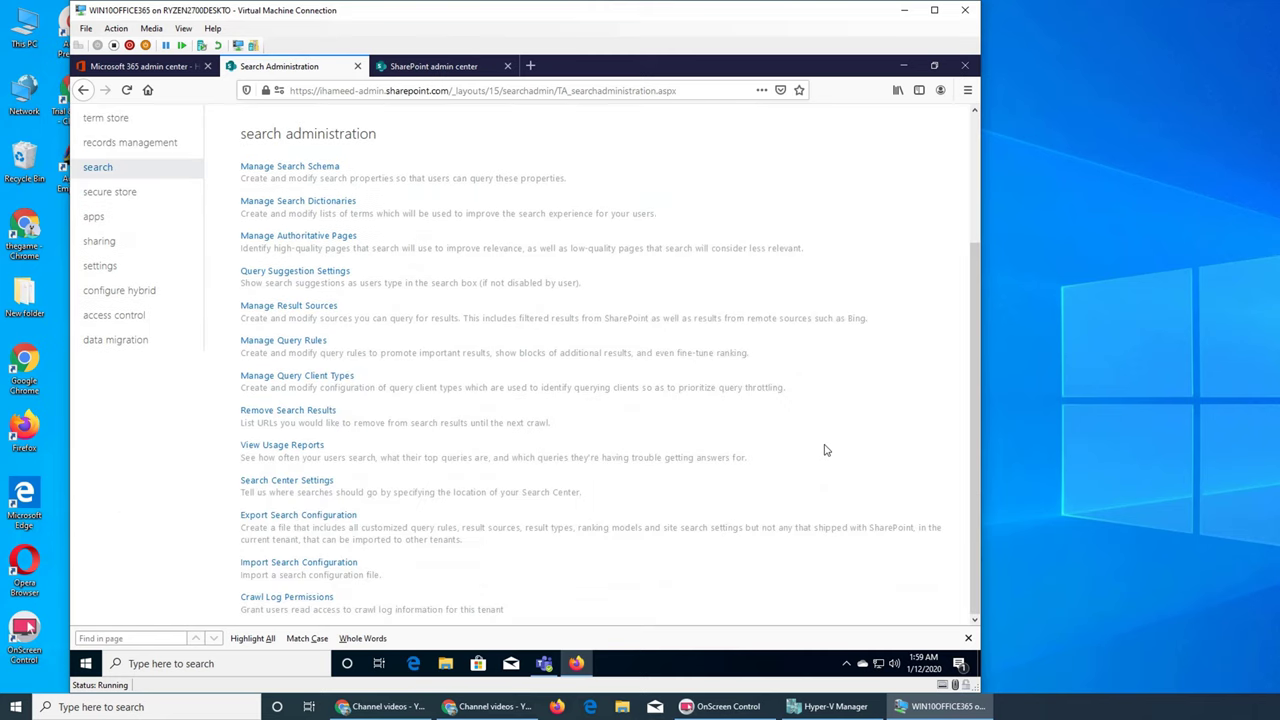